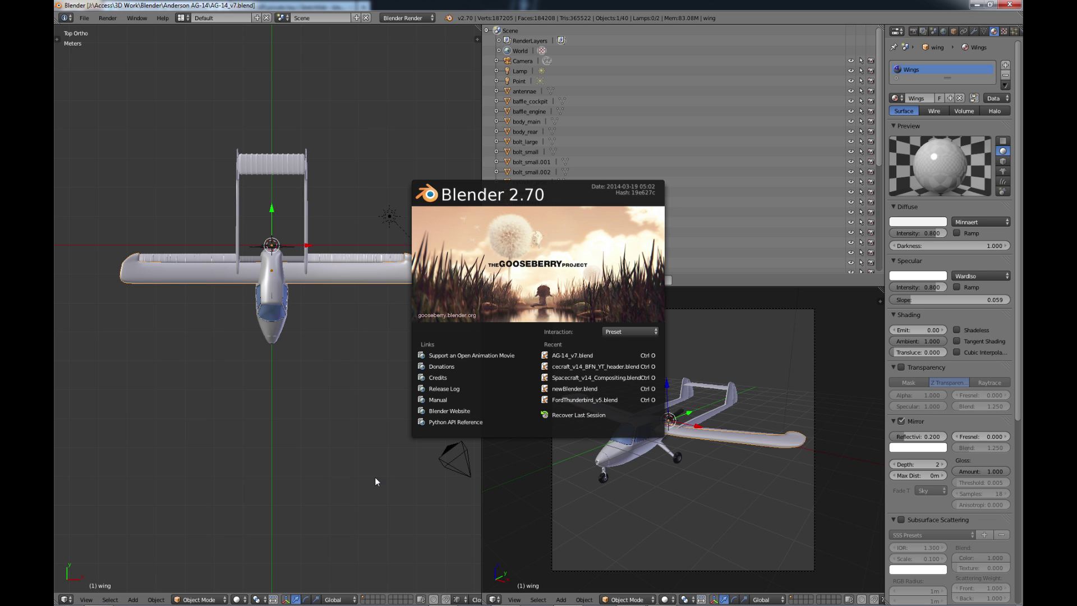
# Step: Bring up the Sketchfab Maison d'Artiste page and orbit the house round to a front view
pyautogui.moveTo(538, 604)
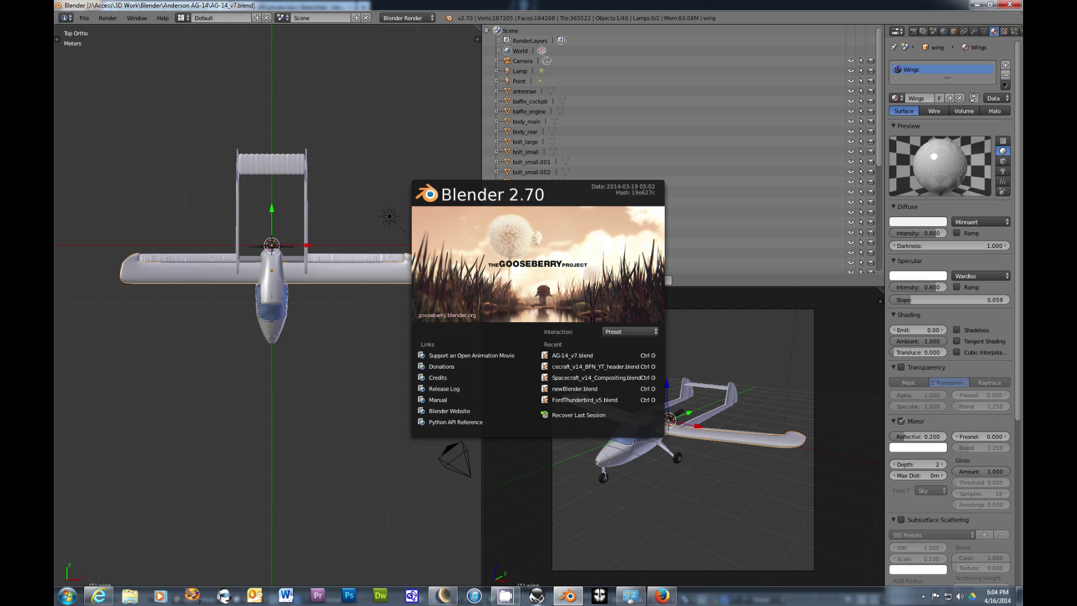
pyautogui.click(663, 597)
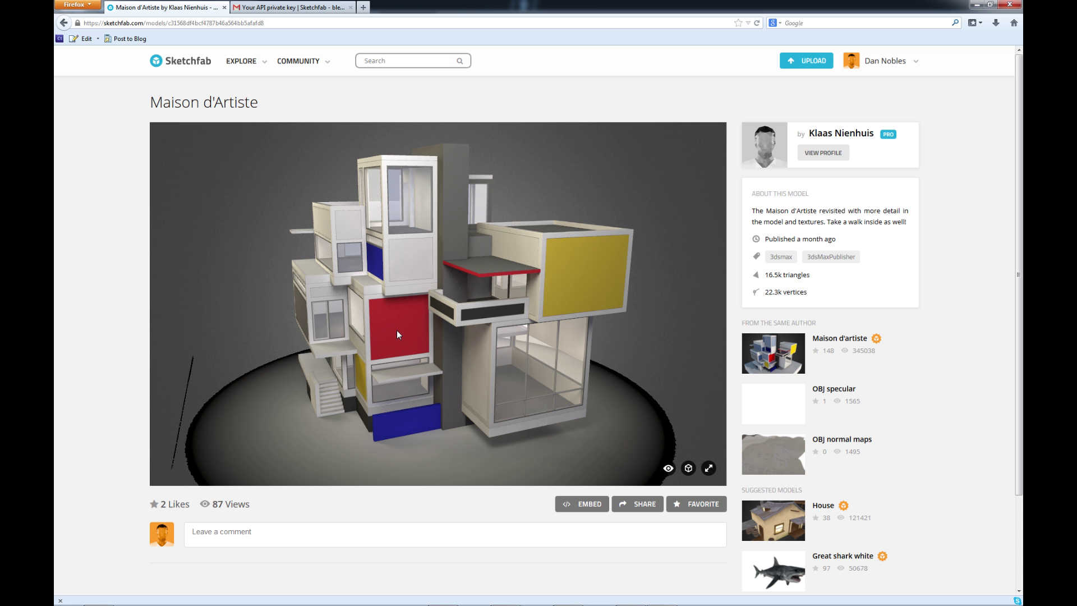
pyautogui.moveTo(398, 331); pyautogui.dragTo(514, 345)
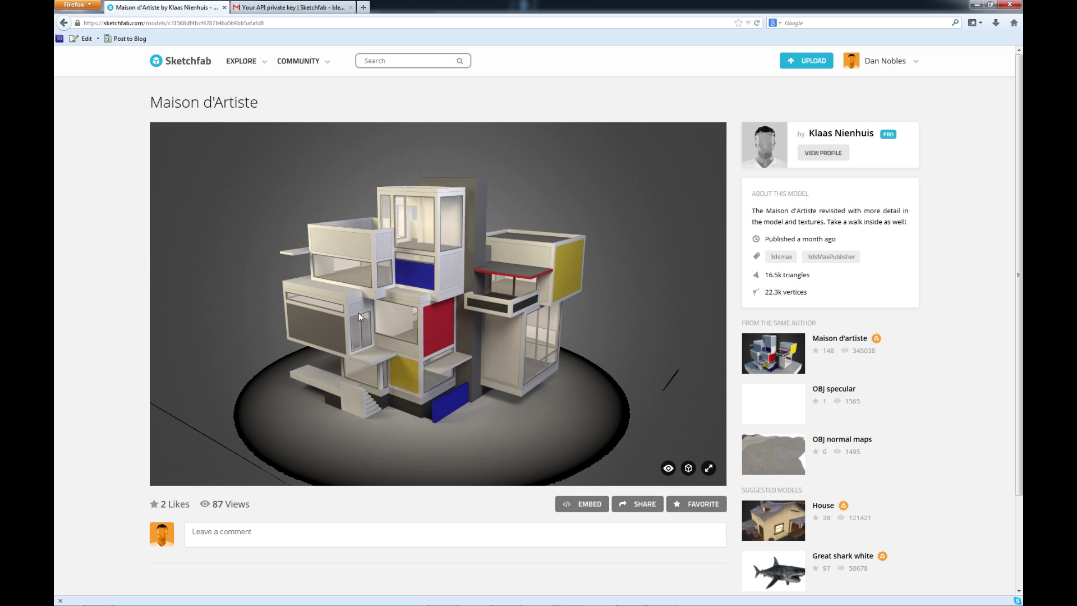
pyautogui.moveTo(358, 312)
pyautogui.mouseDown()
pyautogui.moveTo(344, 329)
pyautogui.moveTo(419, 338)
pyautogui.moveTo(504, 301)
pyautogui.moveTo(555, 305)
pyautogui.moveTo(479, 314)
pyautogui.moveTo(534, 302)
pyautogui.mouseUp()
# Step: Zoom inside the house to look around the interior, then reset to the exterior and orbit to its back
pyautogui.doubleClick(534, 302)
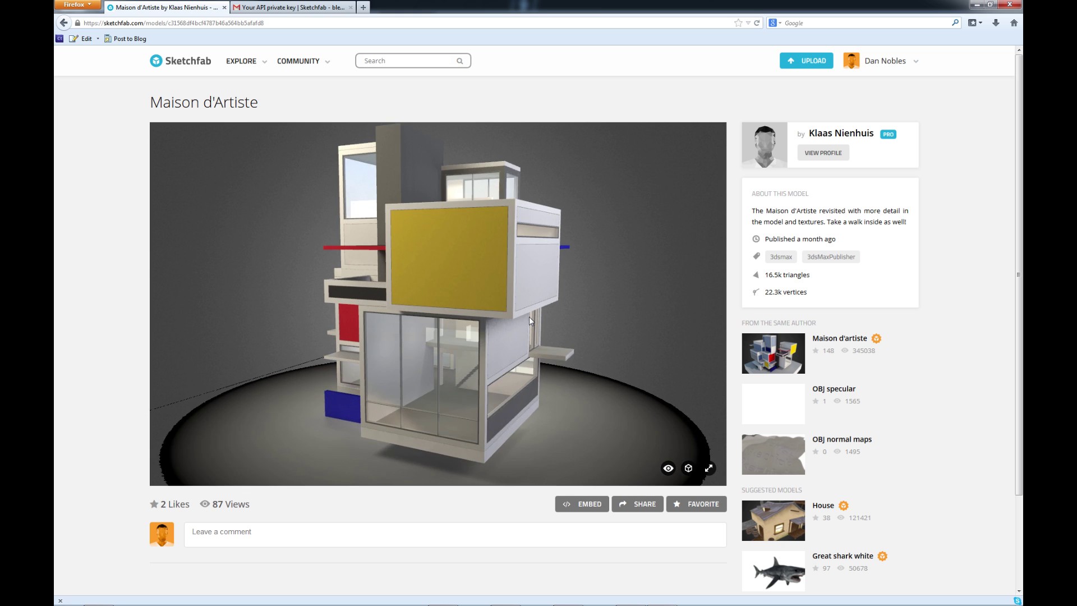
pyautogui.scroll(10, 530, 317)
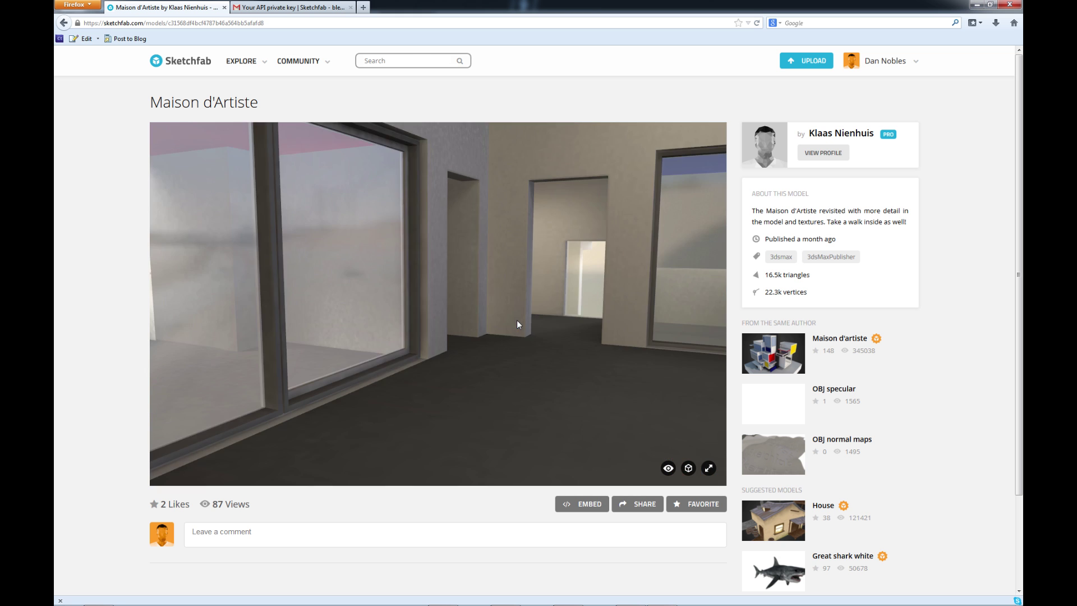
pyautogui.scroll(3, 516, 324)
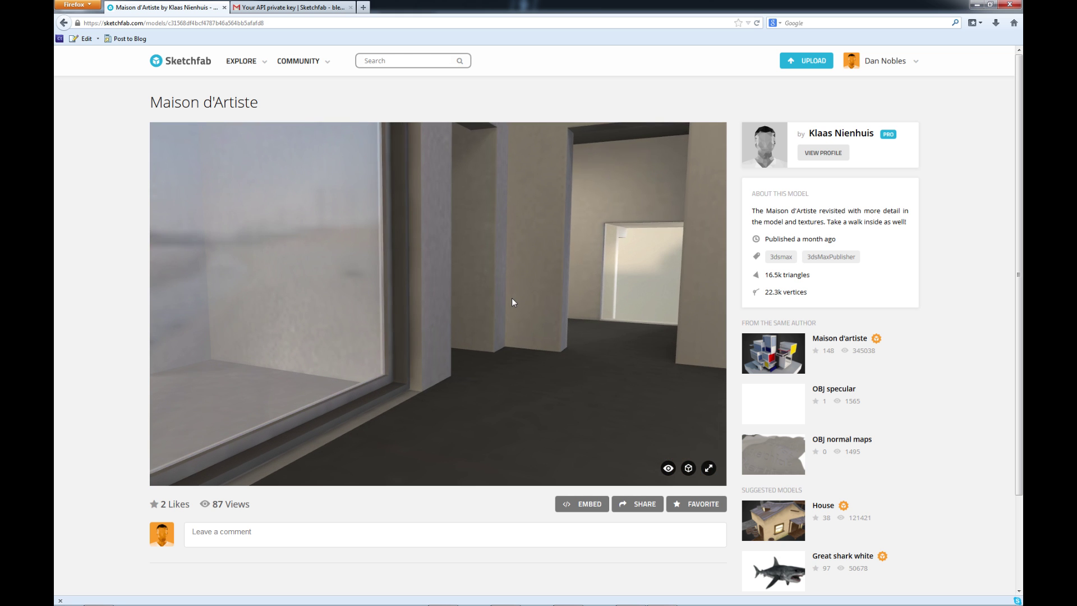
pyautogui.scroll(3, 511, 299)
pyautogui.moveTo(511, 302); pyautogui.dragTo(417, 316)
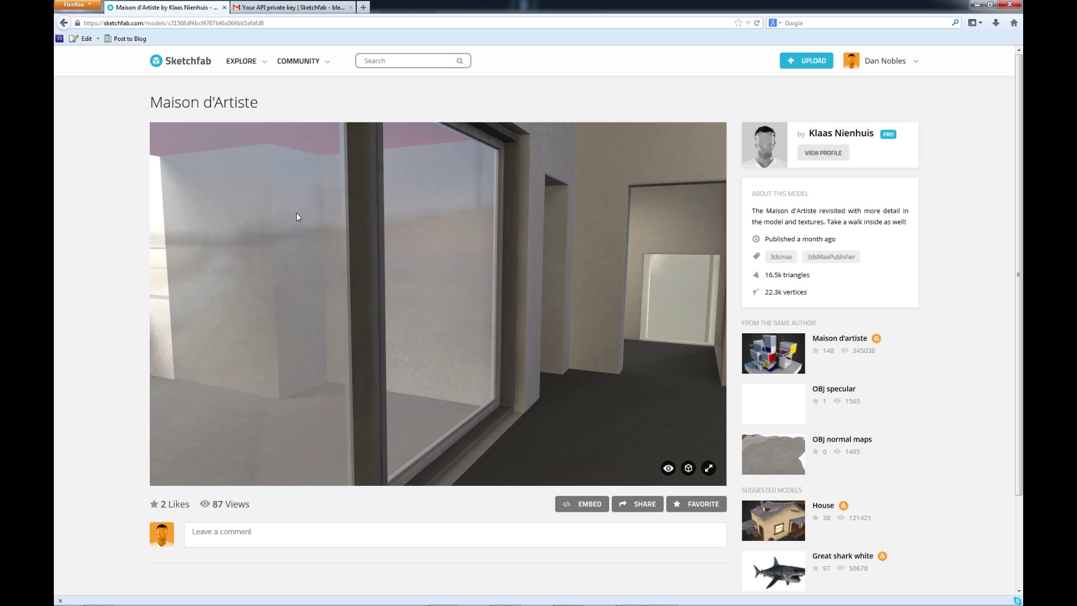
pyautogui.doubleClick(440, 295)
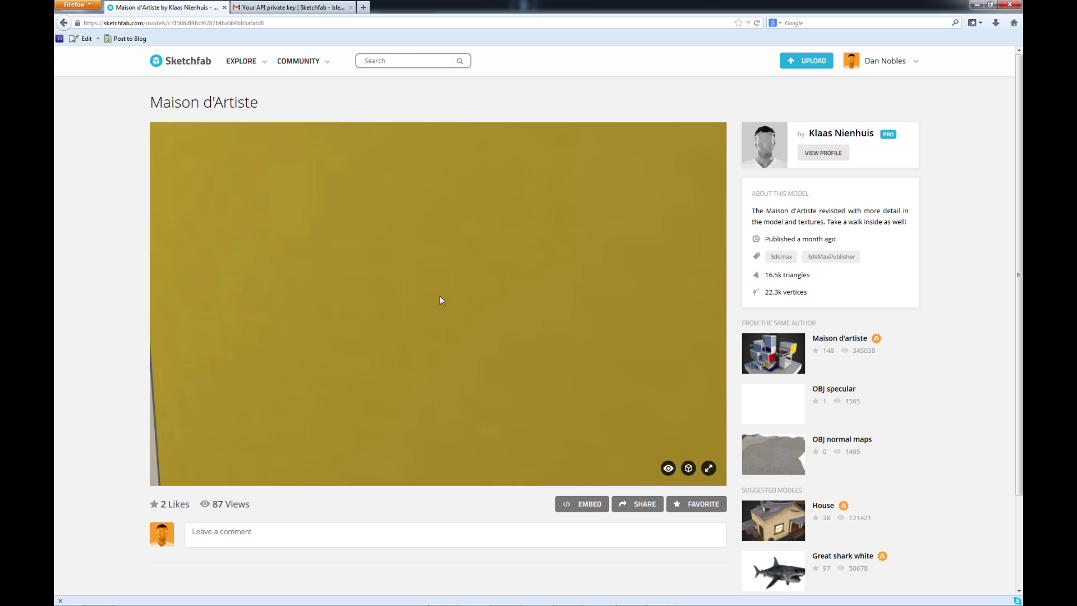
pyautogui.moveTo(422, 349); pyautogui.dragTo(456, 357)
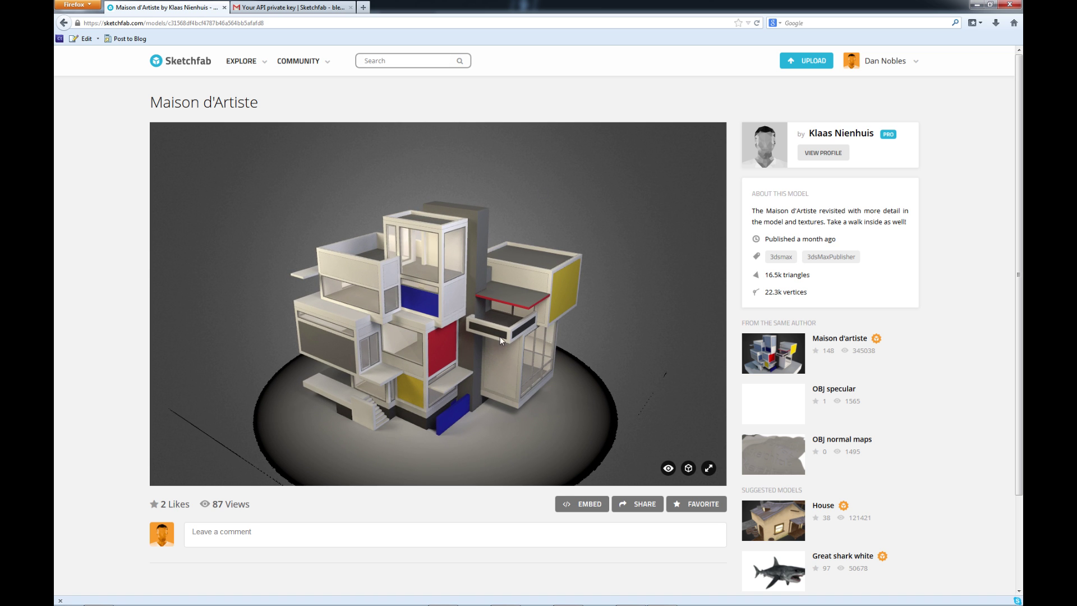
# Step: Orbit the house to show the yellow panel and the stairs, then switch back to Blender
pyautogui.moveTo(463, 315); pyautogui.dragTo(482, 343)
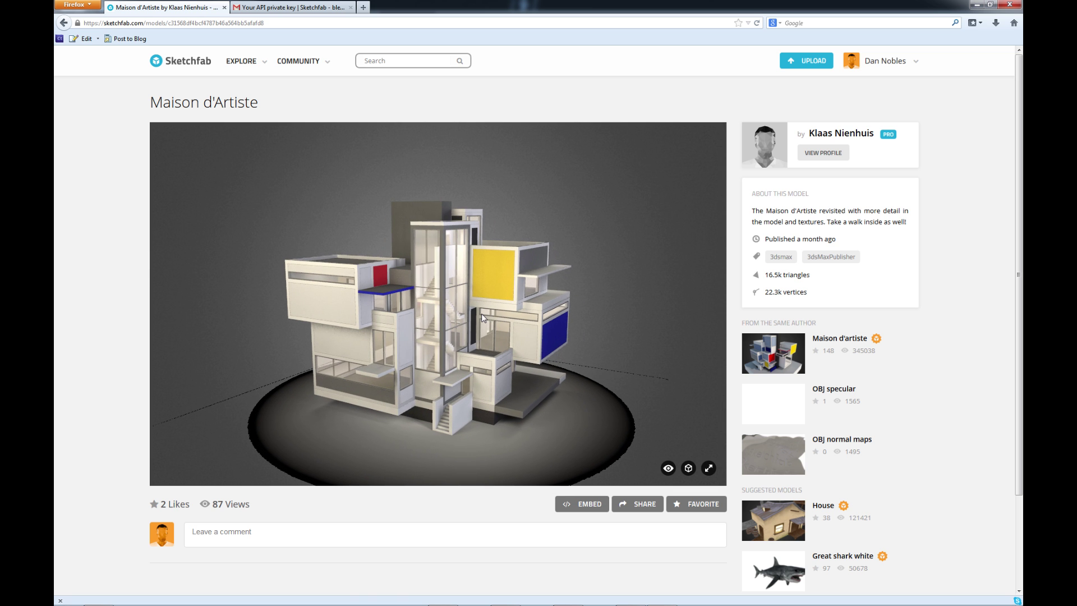
pyautogui.moveTo(509, 285)
pyautogui.mouseDown()
pyautogui.moveTo(470, 288)
pyautogui.moveTo(539, 285)
pyautogui.moveTo(543, 305)
pyautogui.moveTo(473, 305)
pyautogui.moveTo(496, 314)
pyautogui.mouseUp()
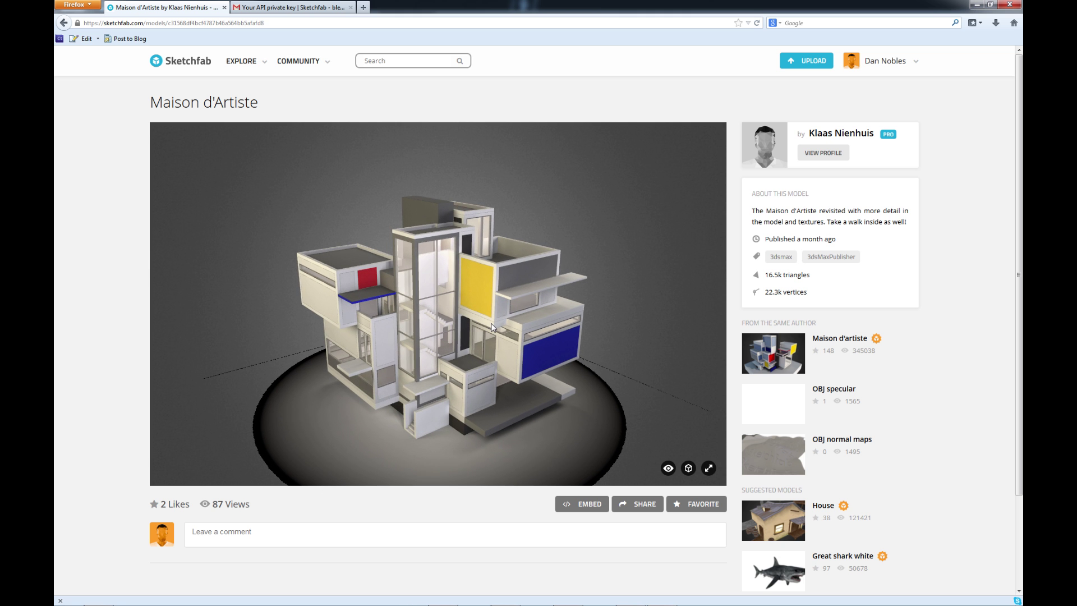
pyautogui.moveTo(593, 602)
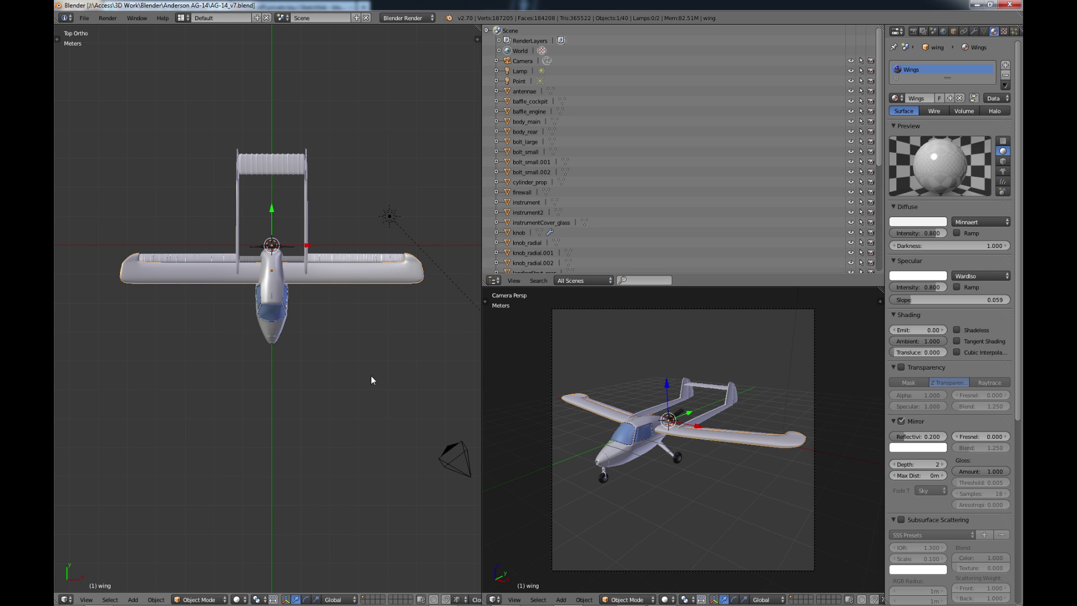
# Step: Enable the Sketchfab Exporter add-on found by searching 'sket' and save the user settings
pyautogui.keyDown('shift'); pyautogui.moveTo(352, 334); pyautogui.dragTo(375, 368, button='middle'); pyautogui.keyUp('shift')
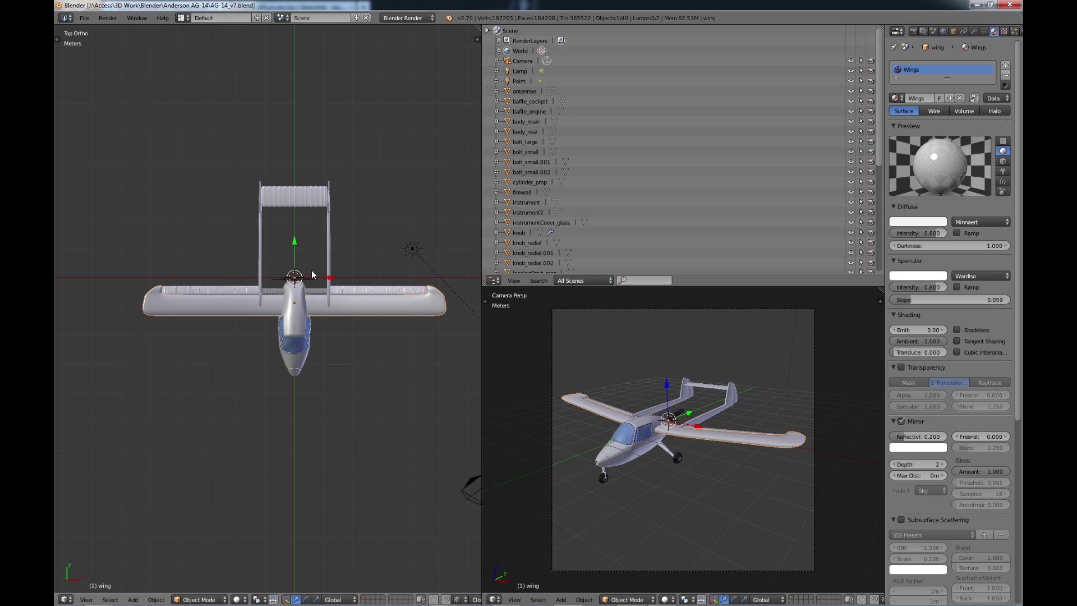
pyautogui.click(84, 19)
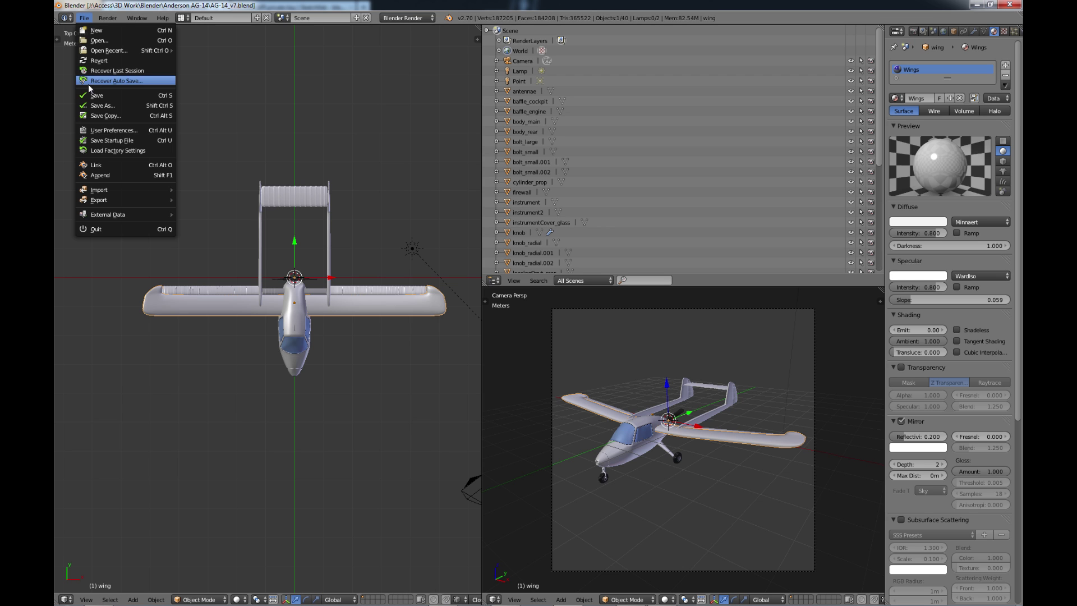
pyautogui.click(101, 130)
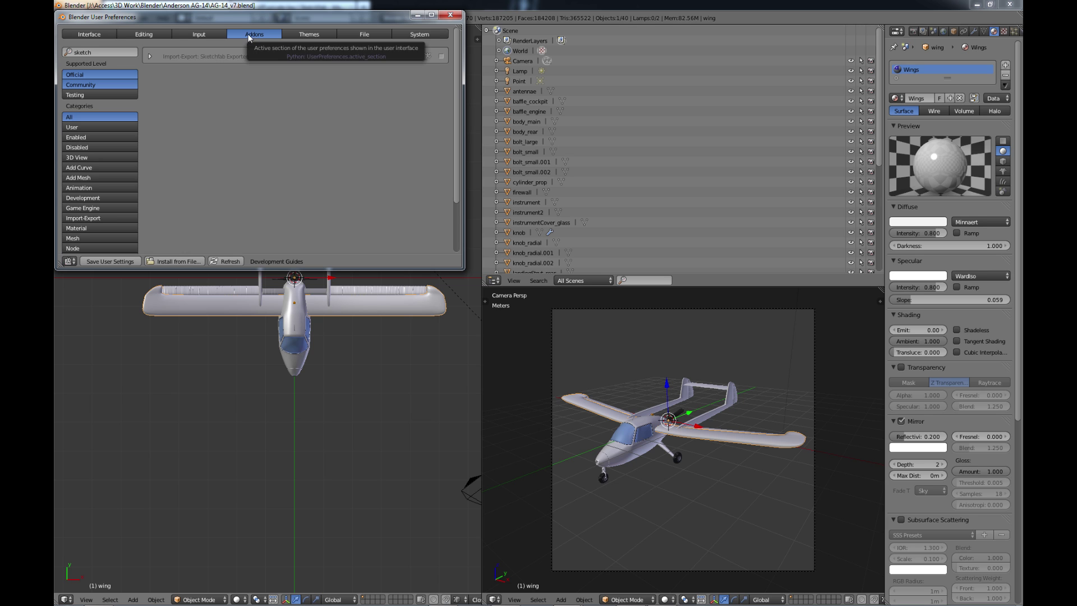
pyautogui.click(99, 53)
pyautogui.write('sket')
pyautogui.hotkey('ctrl', 'a')
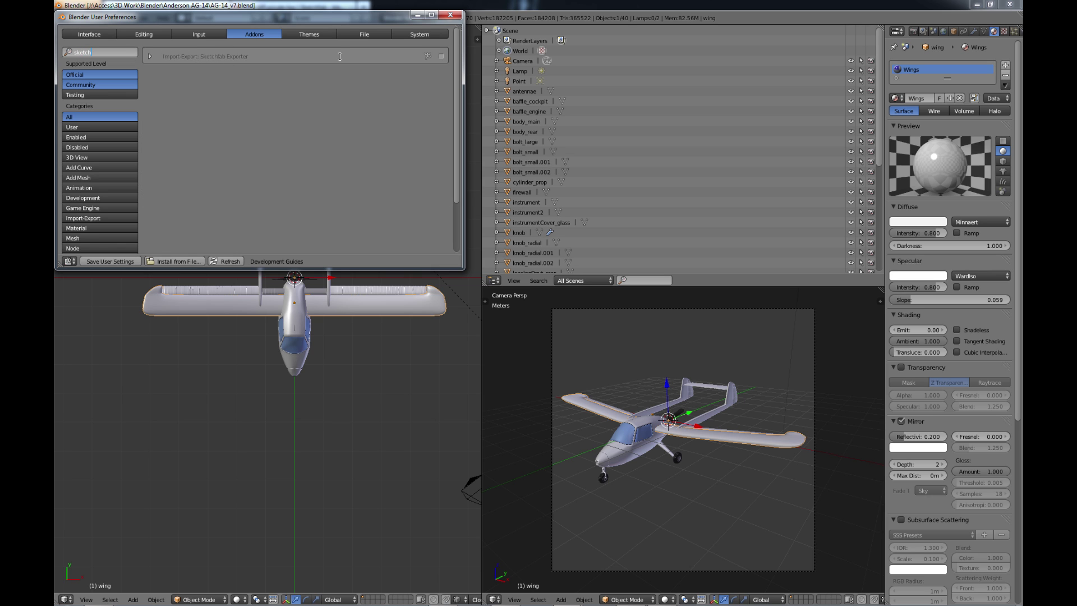
pyautogui.press('Return')
pyautogui.click(442, 56)
pyautogui.click(109, 259)
pyautogui.click(450, 15)
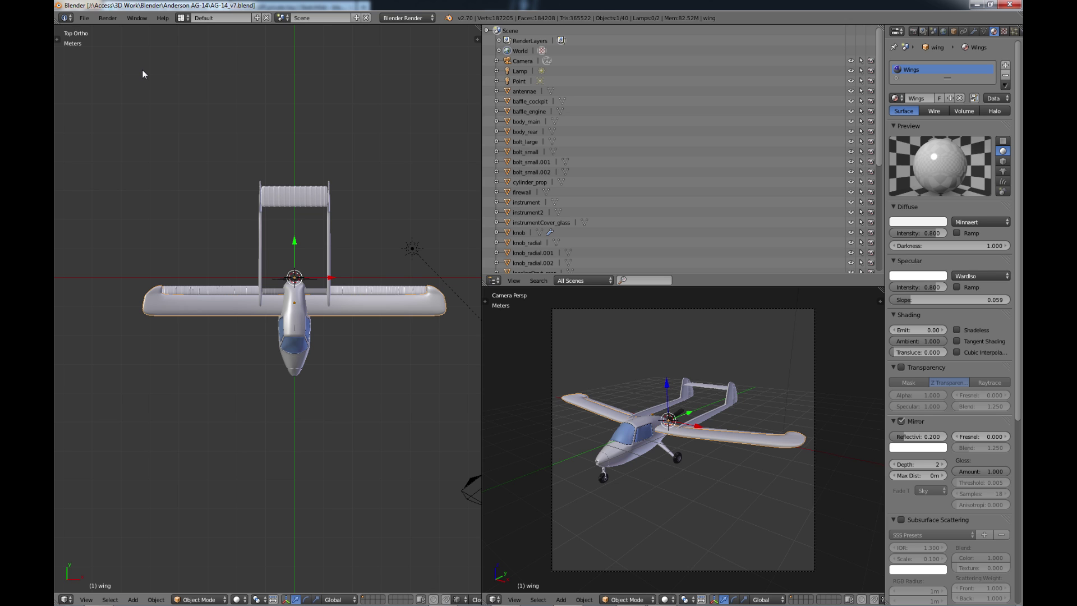
# Step: Check the File > Export formats without exporting, then show the Tool Shelf with T
pyautogui.click(84, 18)
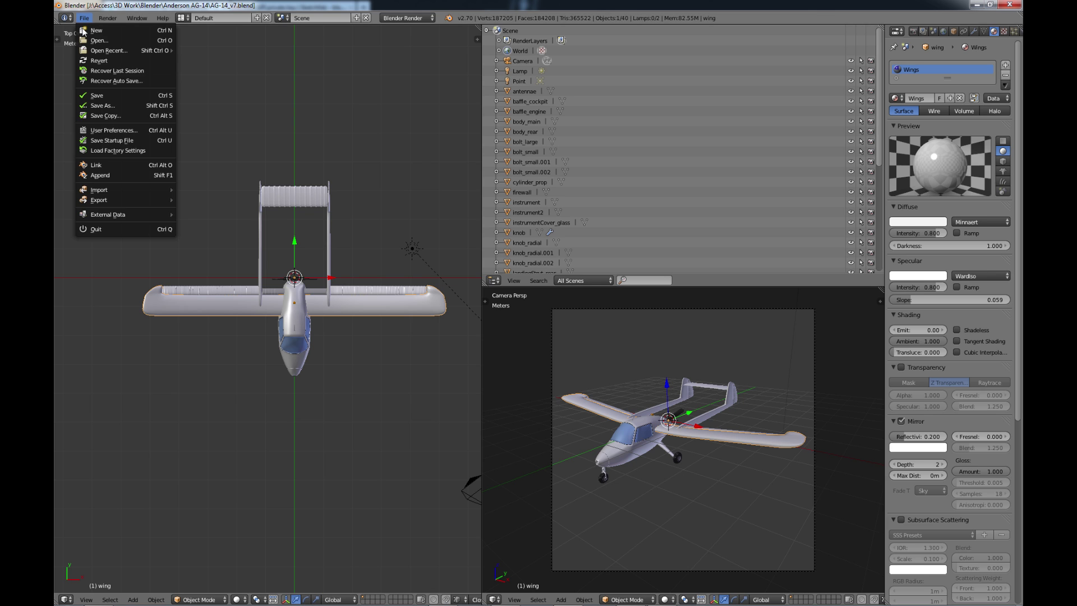
pyautogui.moveTo(104, 201)
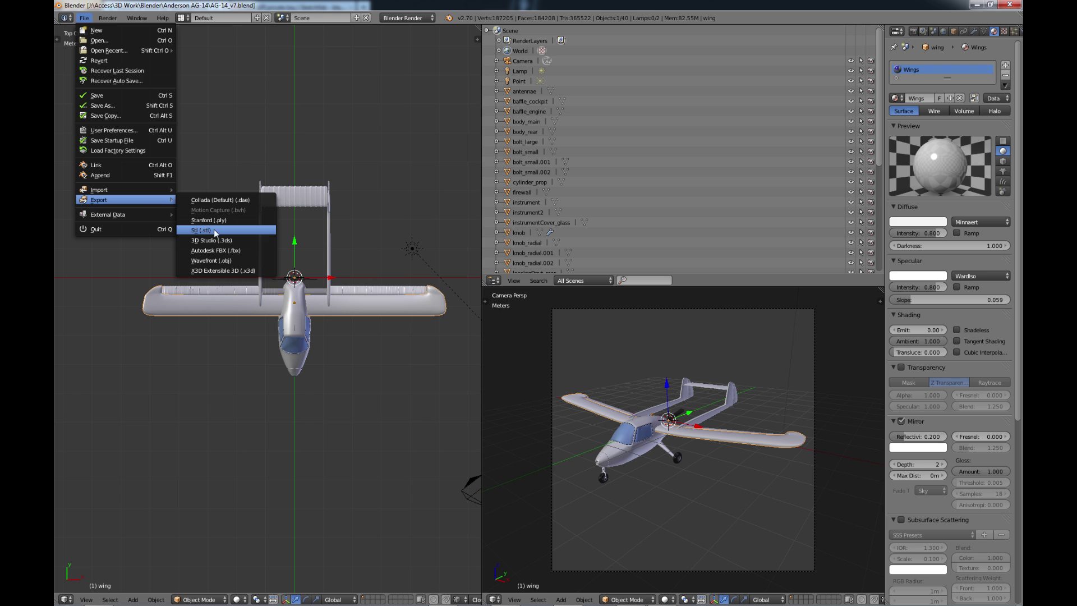
pyautogui.press('Escape')
pyautogui.click(144, 233)
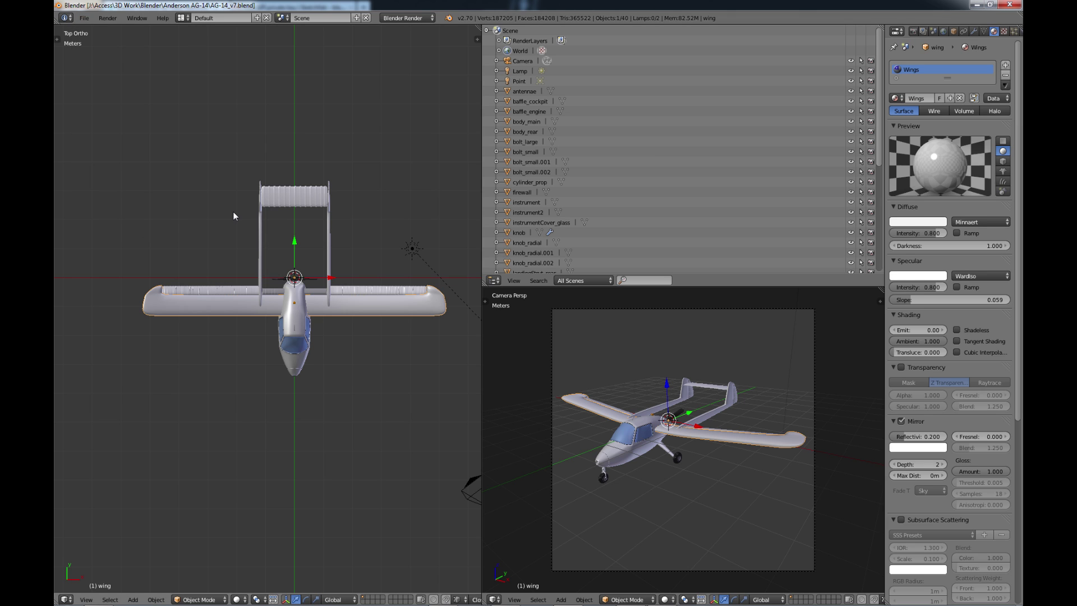
pyautogui.press('t')
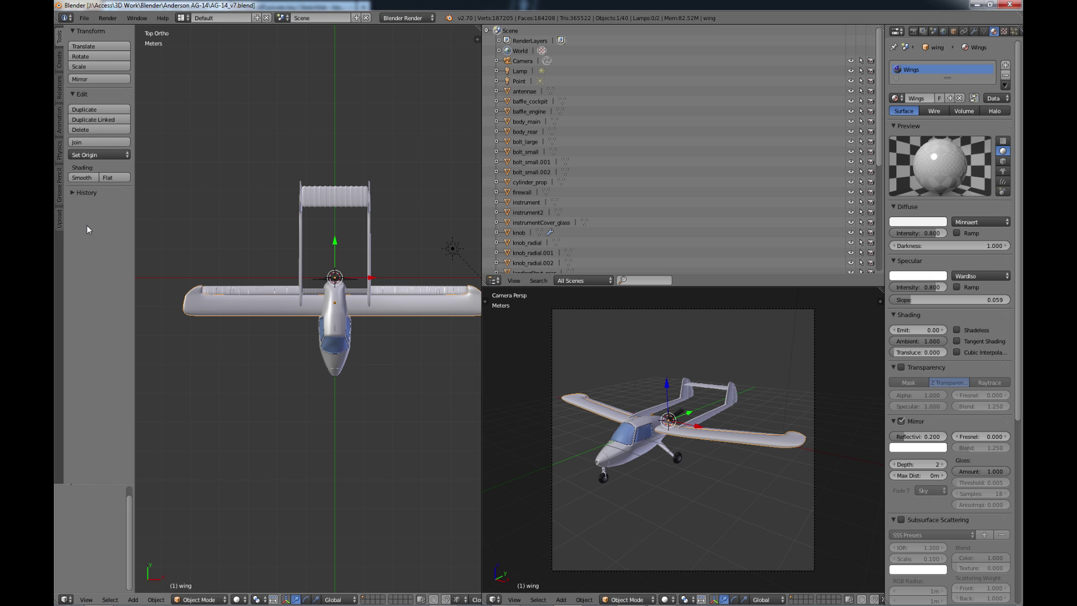
# Step: Switch to the Sketchfab upload panel and review its Model and Lamp export dropdowns
pyautogui.click(59, 220)
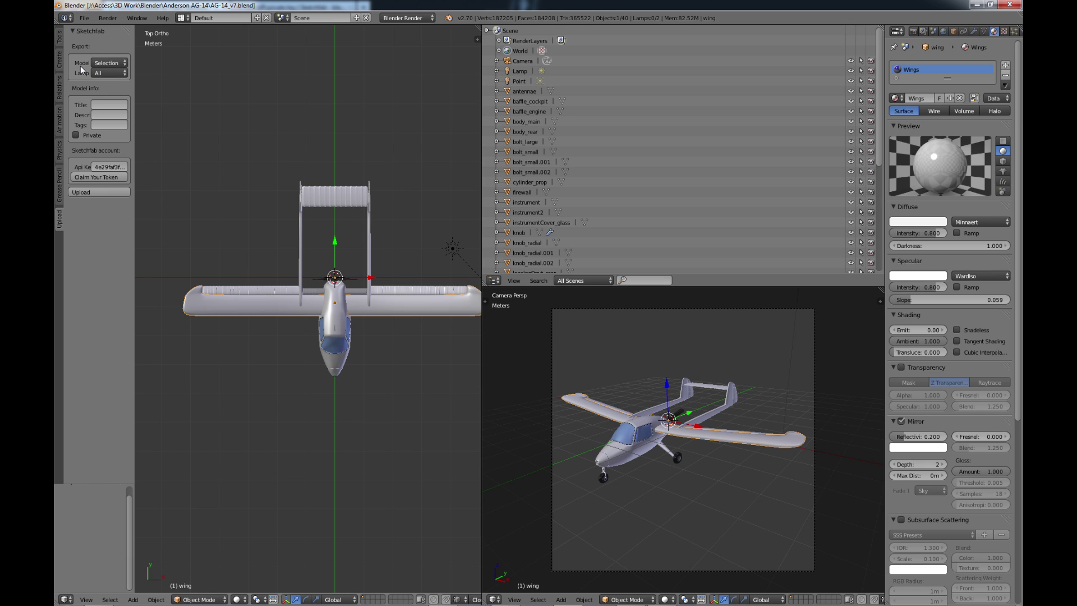
pyautogui.click(111, 64)
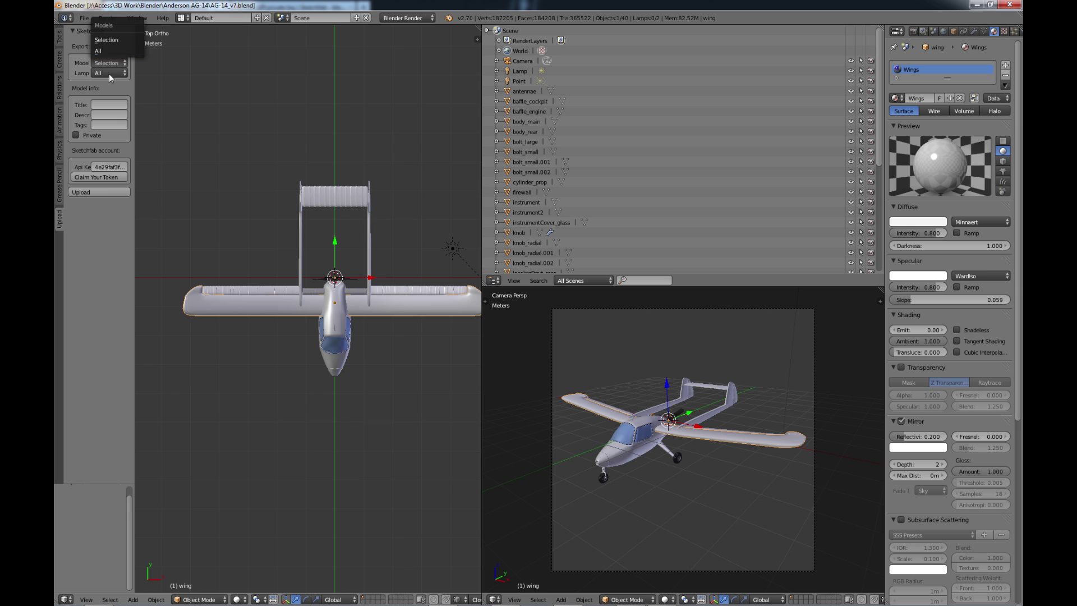
pyautogui.click(107, 73)
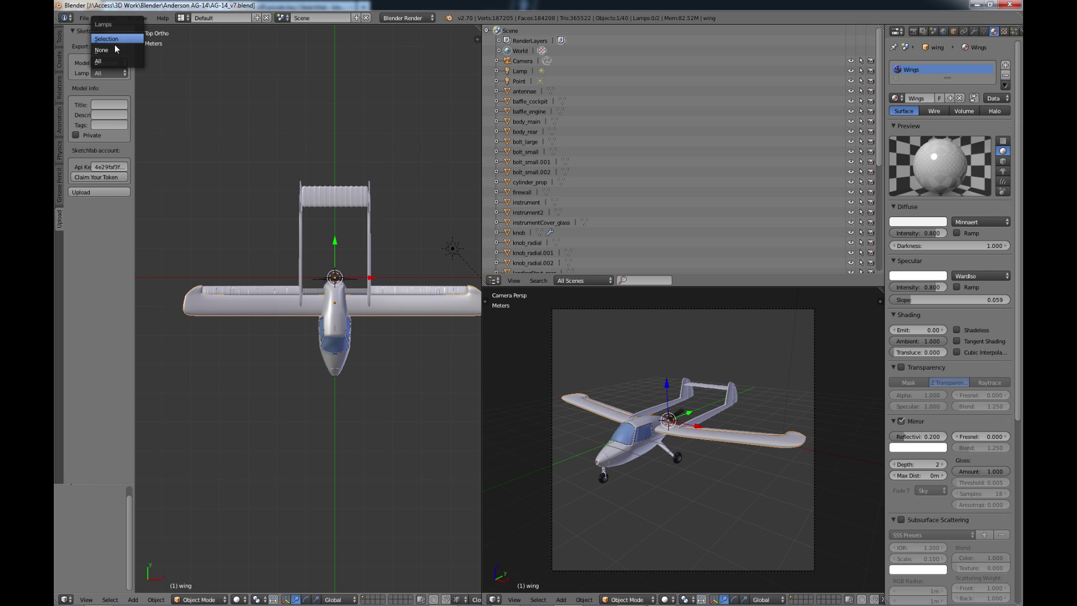
# Step: Set the upload title AG-14, description Plane, and tags 'pane, prop, rearprop'
pyautogui.click(109, 115)
pyautogui.click(108, 115)
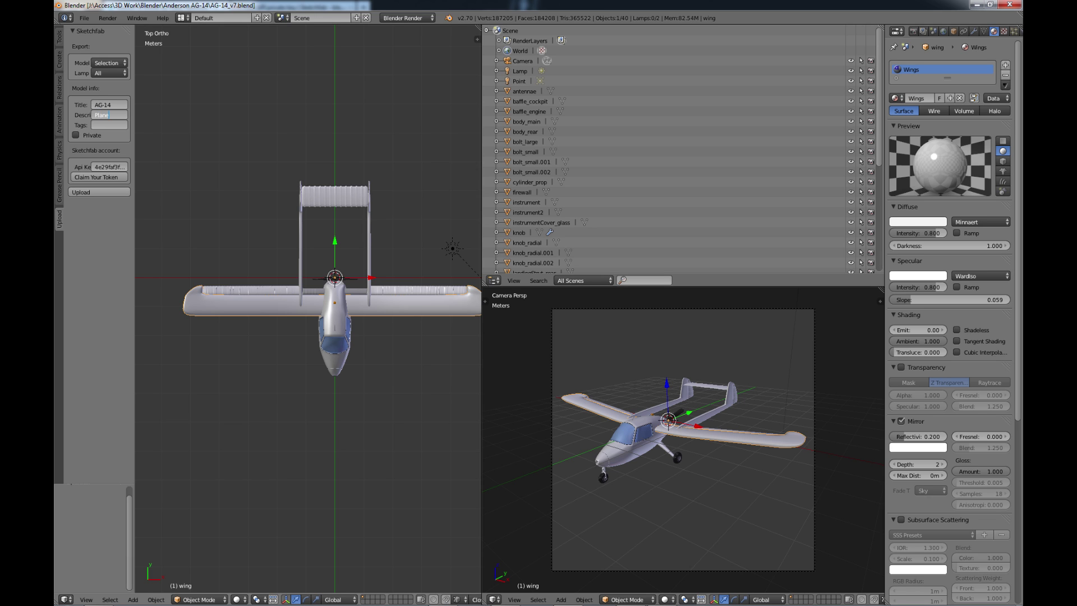
pyautogui.press('Return')
pyautogui.click(109, 125)
pyautogui.write('pane, prop')
pyautogui.write(', rear')
pyautogui.write('prop')
pyautogui.click(93, 175)
pyautogui.click(94, 177)
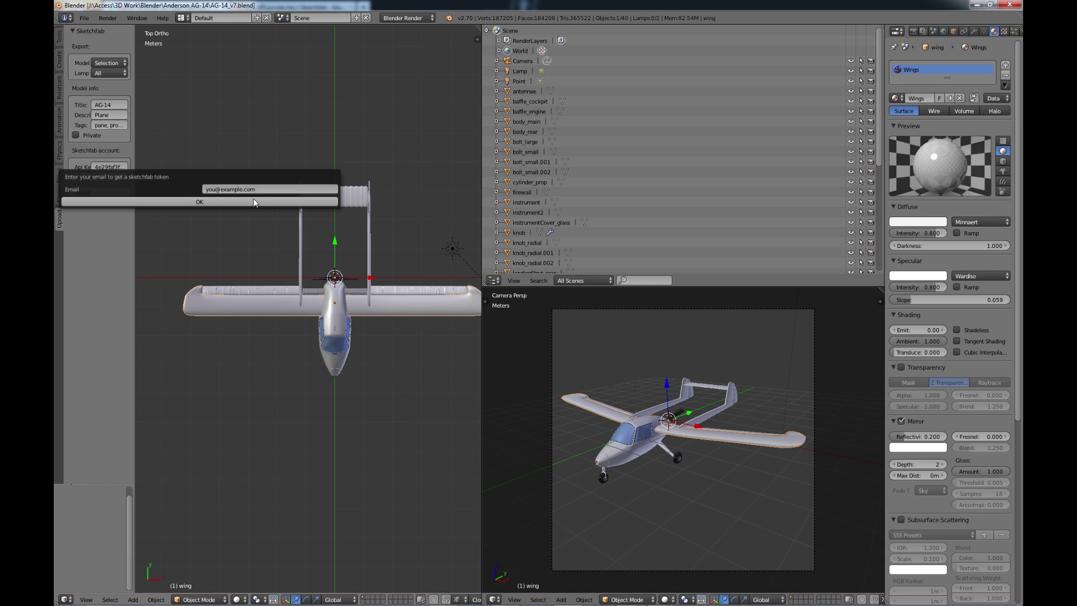
pyautogui.click(207, 200)
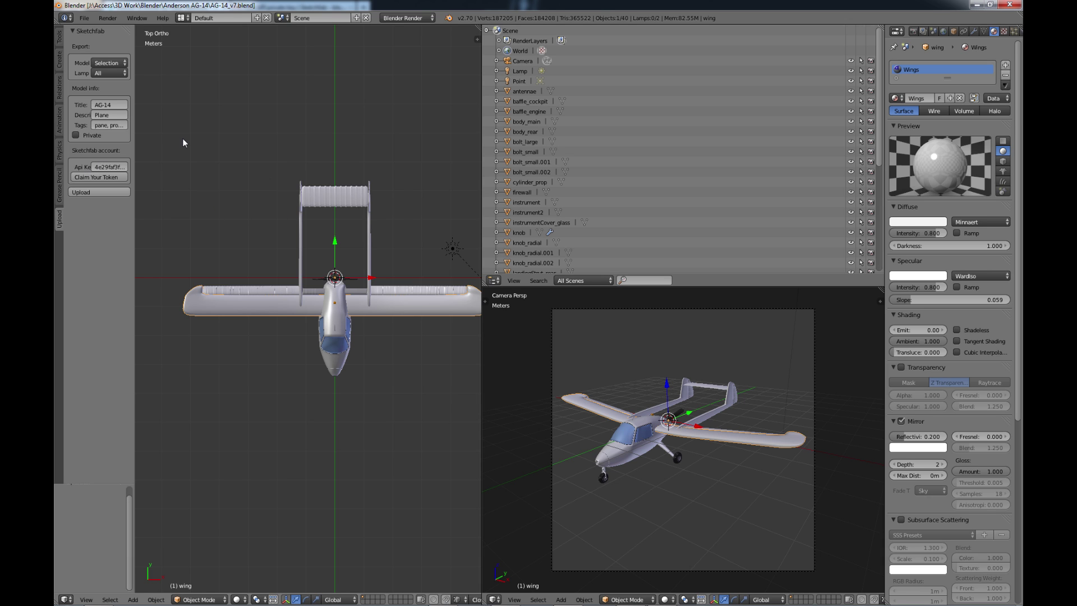
# Step: Box-select all airplane parts in the top view, upload them, and open the online model page
pyautogui.press('b')
pyautogui.moveTo(171, 138); pyautogui.dragTo(469, 383)
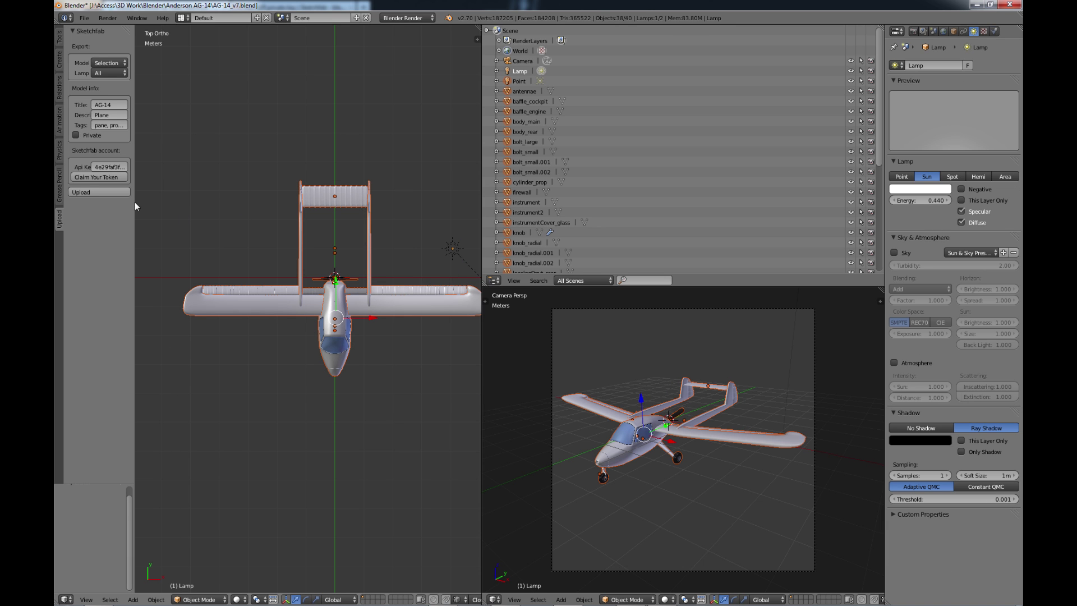
pyautogui.click(90, 193)
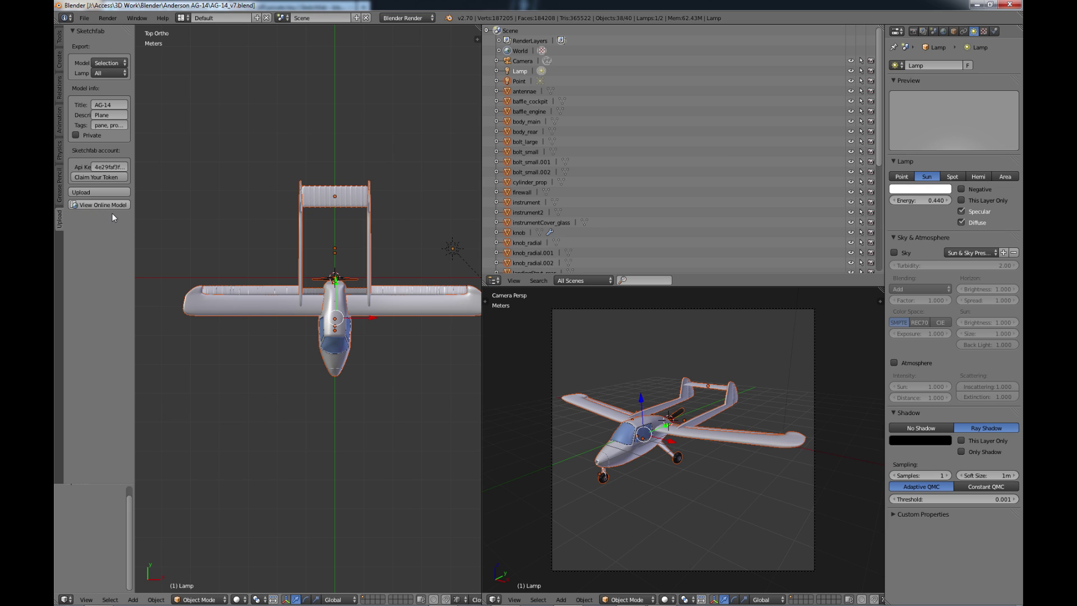
pyautogui.click(101, 205)
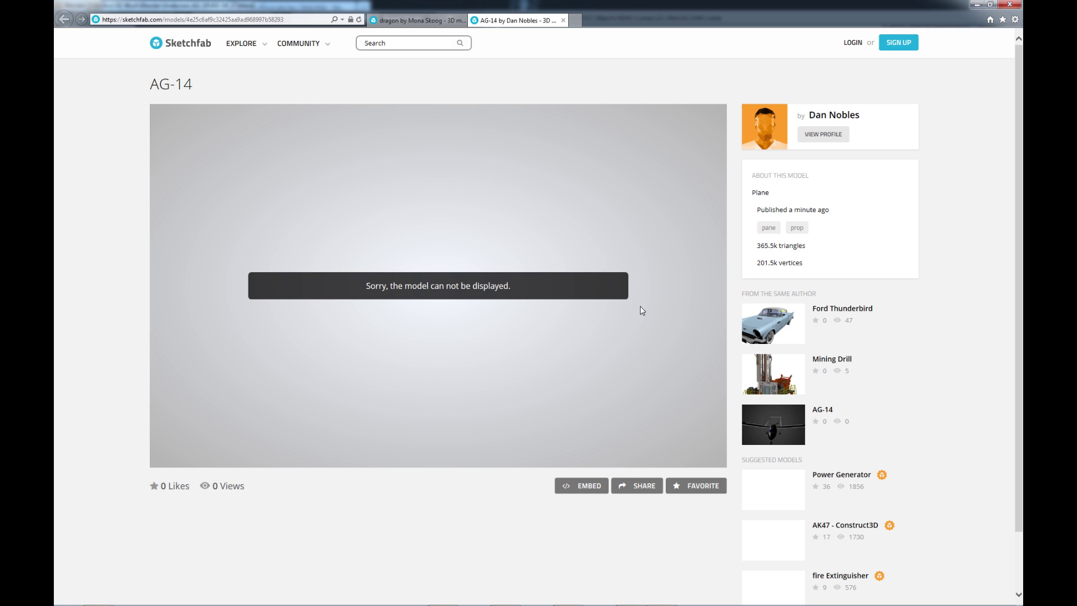
# Step: Refresh the AG-14 model page after it reports the model cannot be displayed
pyautogui.click(358, 20)
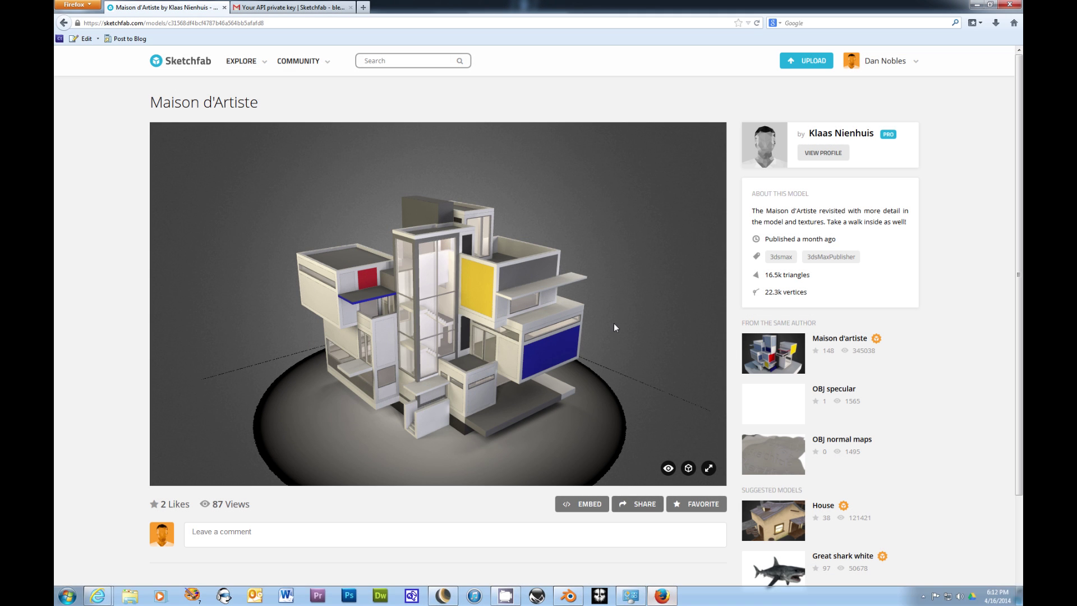
# Step: Open the newest AG-14 upload from My models and orbit the plane to view its side
pyautogui.moveTo(905, 70)
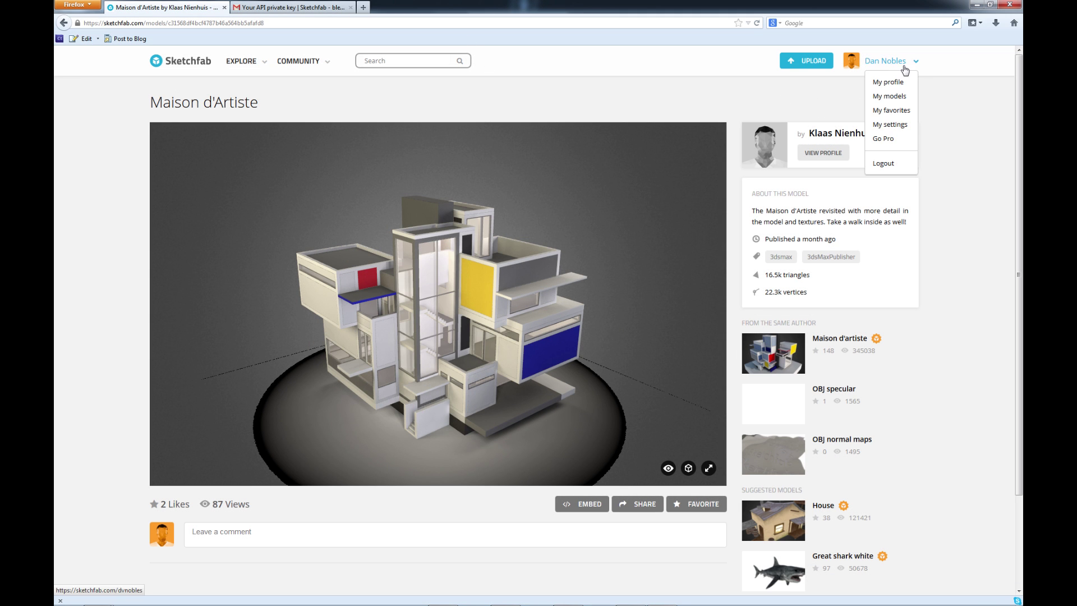
pyautogui.click(892, 102)
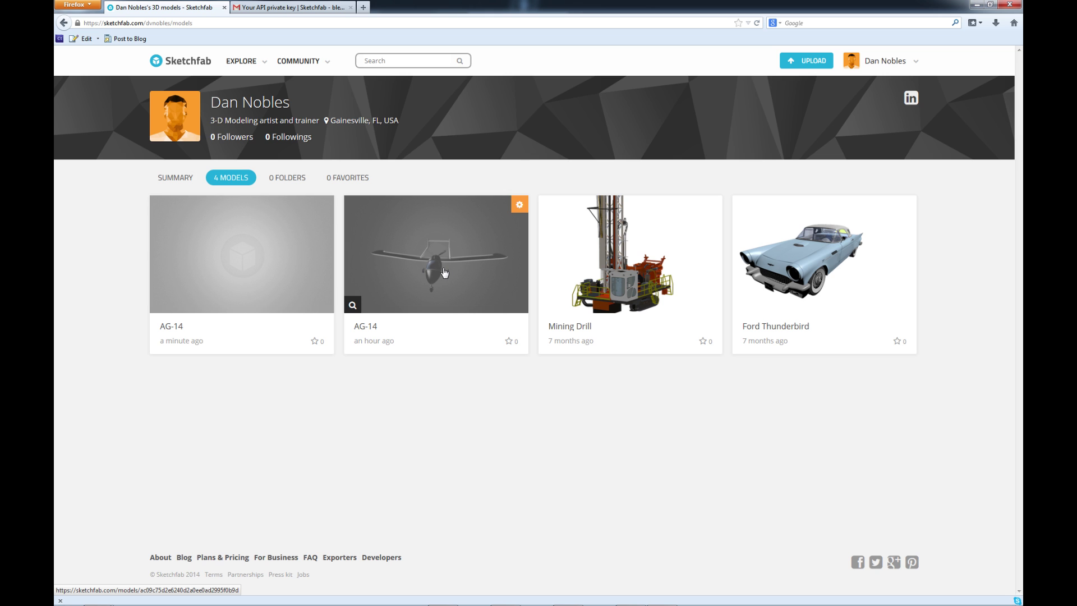
pyautogui.click(240, 265)
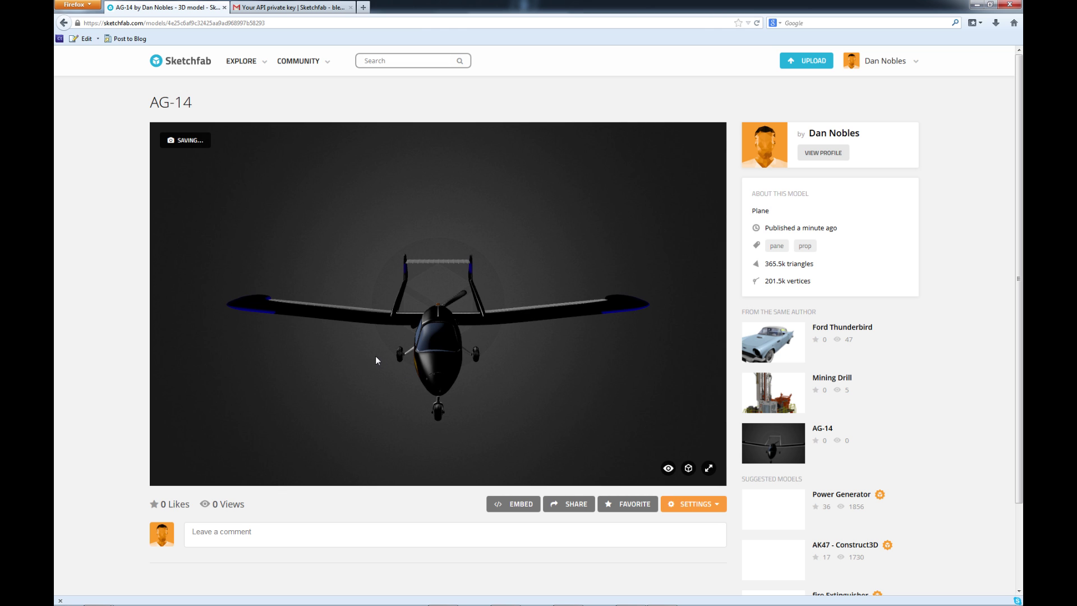
pyautogui.moveTo(453, 362); pyautogui.dragTo(514, 408)
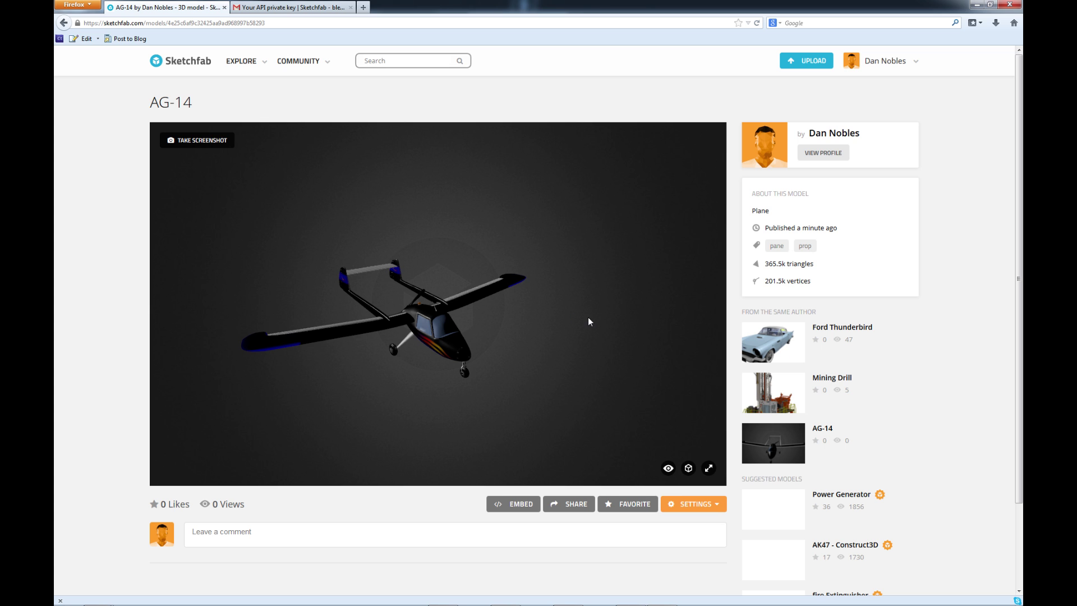
pyautogui.moveTo(635, 603)
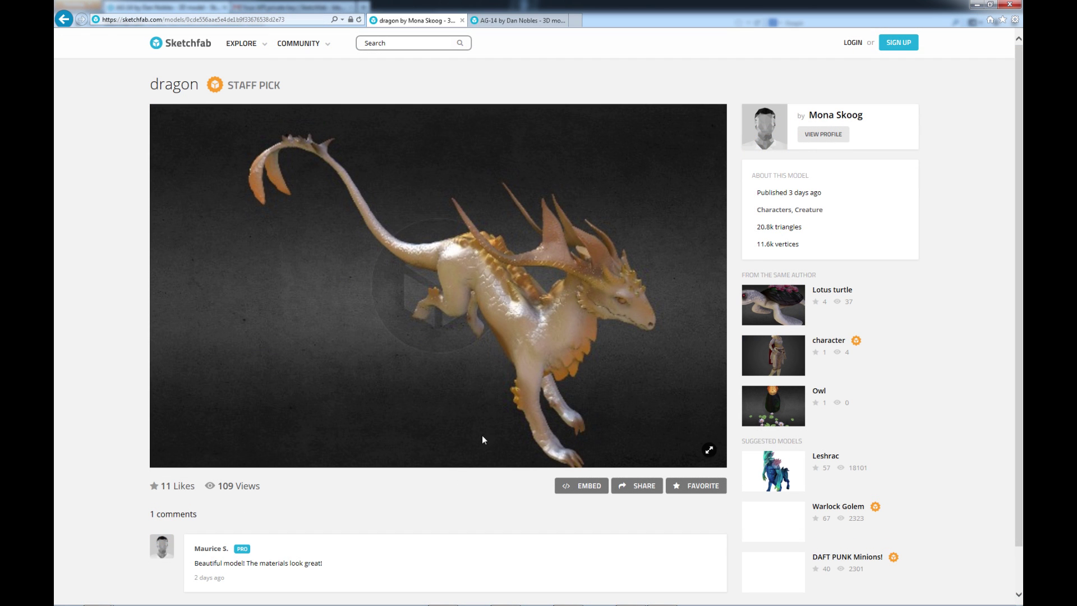
# Step: Orbit the dragon model to see it from the front
pyautogui.moveTo(491, 381)
pyautogui.mouseDown()
pyautogui.moveTo(471, 305)
pyautogui.moveTo(405, 297)
pyautogui.moveTo(475, 307)
pyautogui.moveTo(593, 273)
pyautogui.moveTo(525, 281)
pyautogui.moveTo(486, 263)
pyautogui.moveTo(480, 234)
pyautogui.moveTo(534, 254)
pyautogui.moveTo(537, 227)
pyautogui.moveTo(500, 247)
pyautogui.mouseUp()
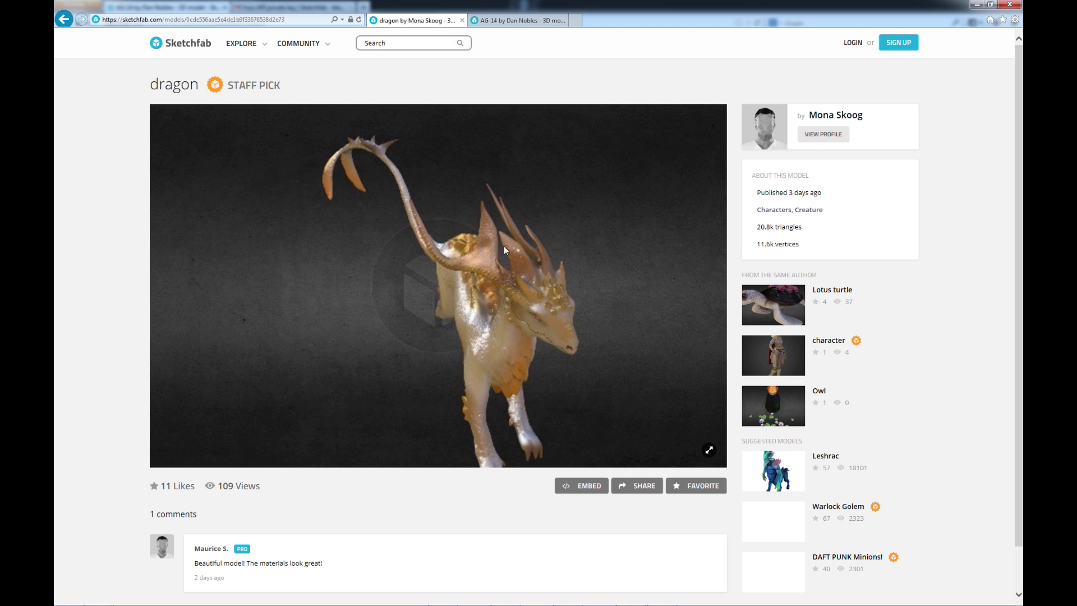